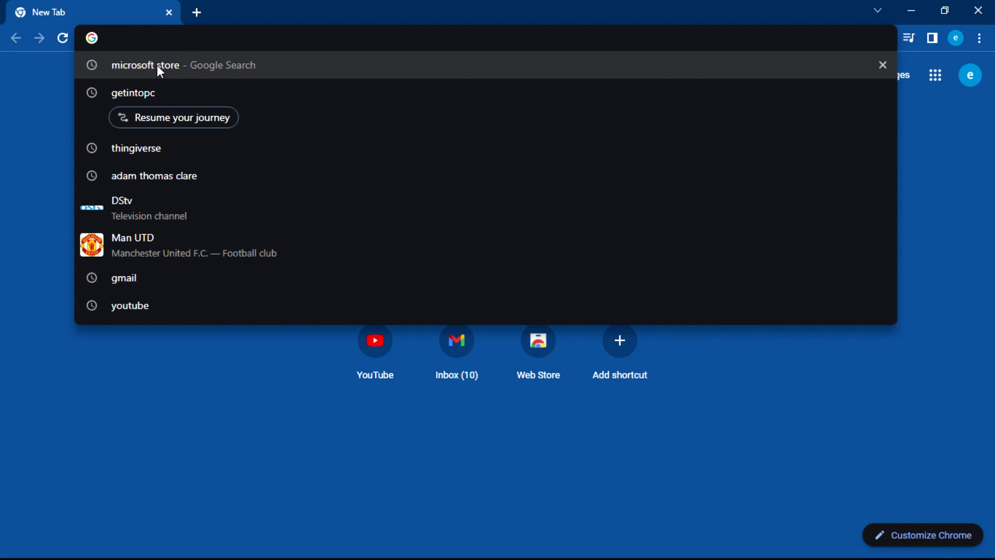
Search Google for 'microsoft store' and go to the apps.microsoft.com store page.
click(157, 65)
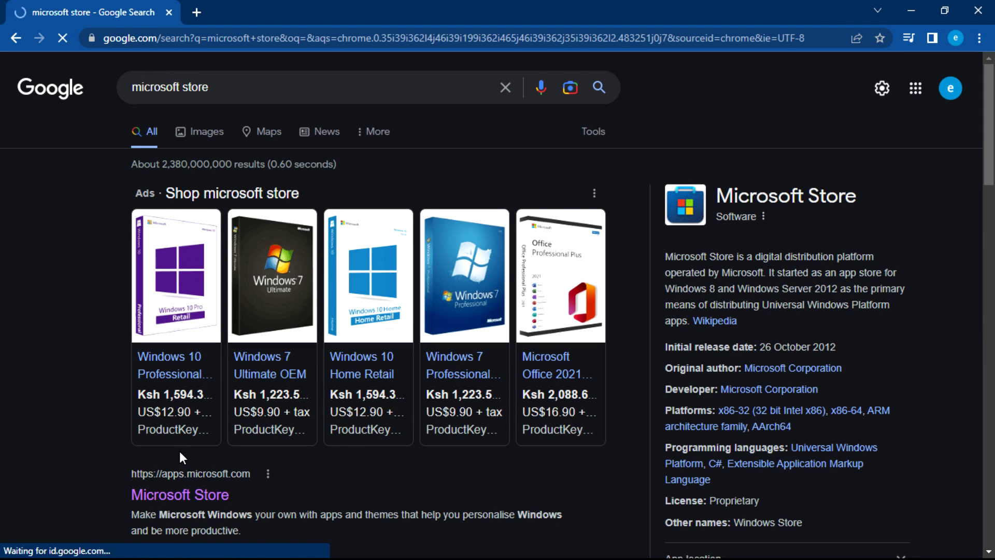
click(176, 496)
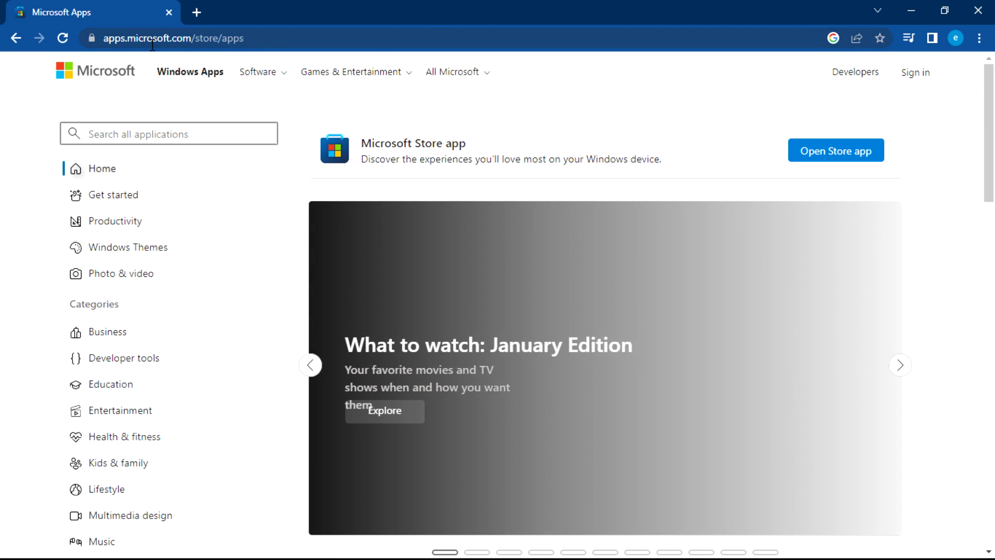
click(154, 143)
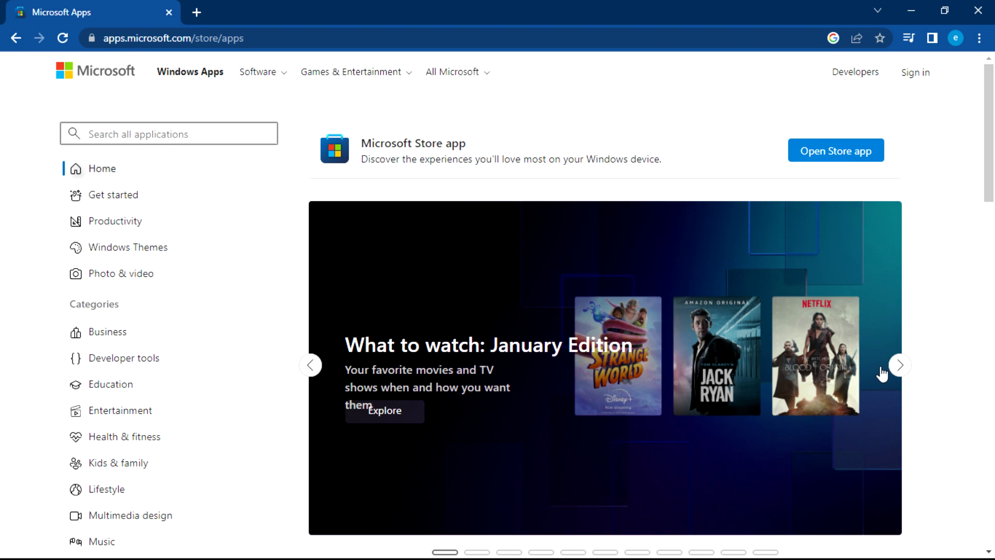
click(899, 365)
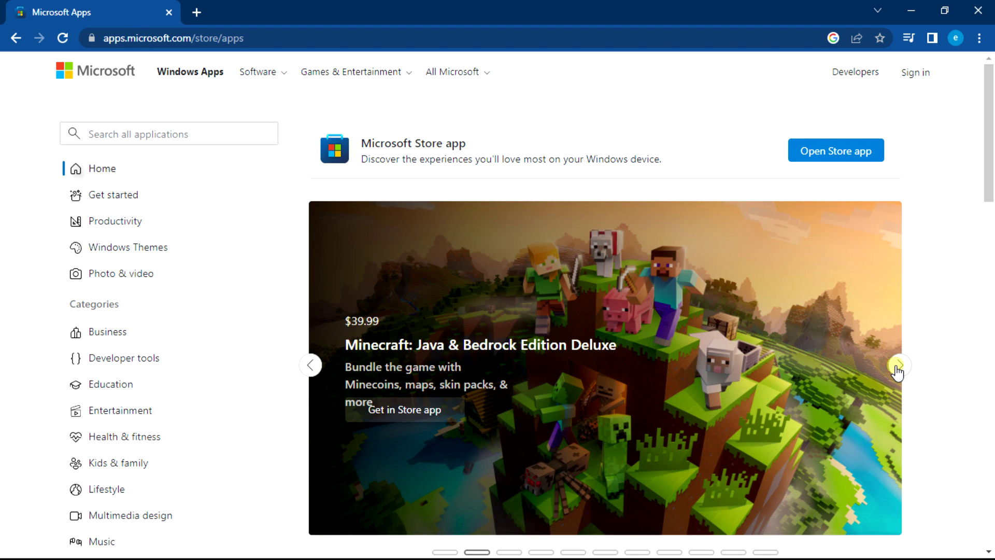
click(898, 367)
click(898, 367)
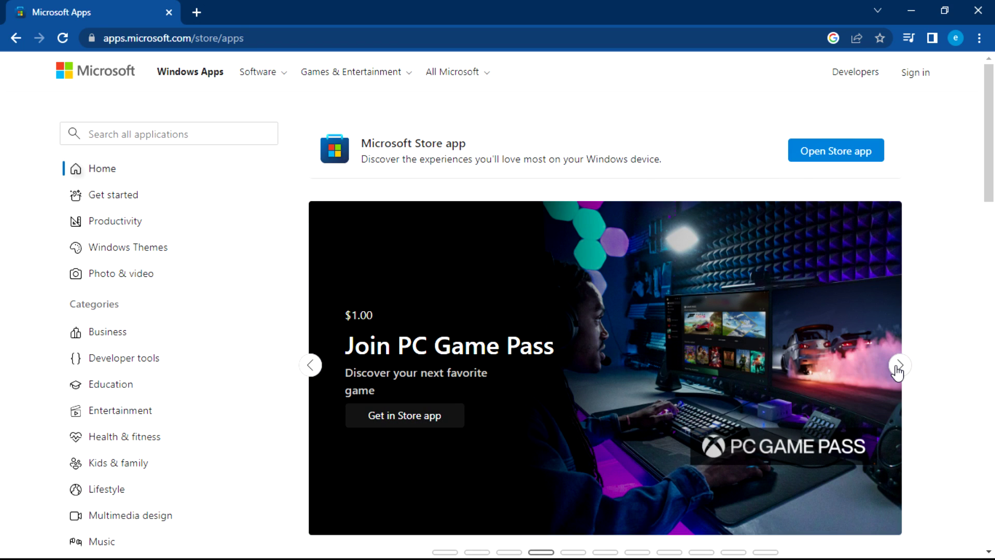
click(899, 366)
click(898, 367)
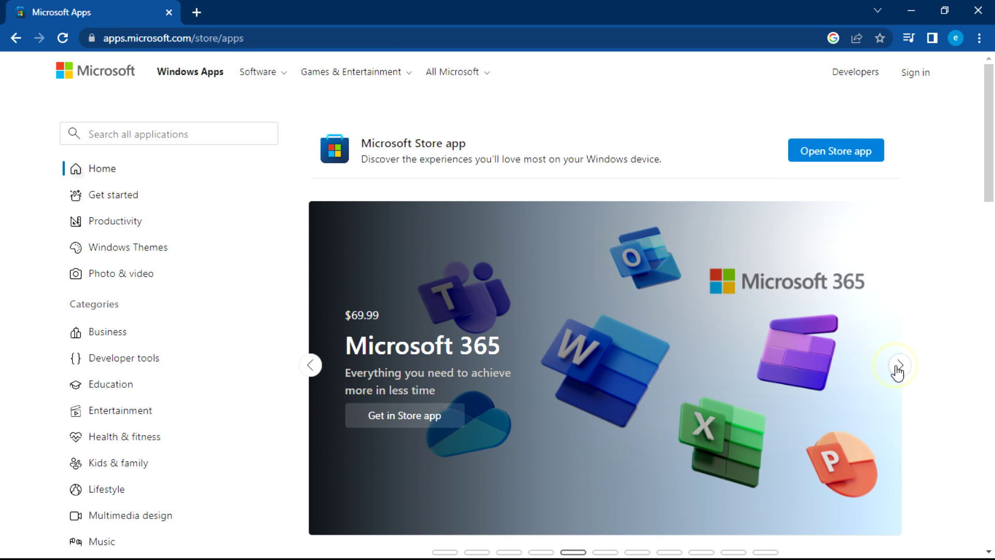
click(312, 365)
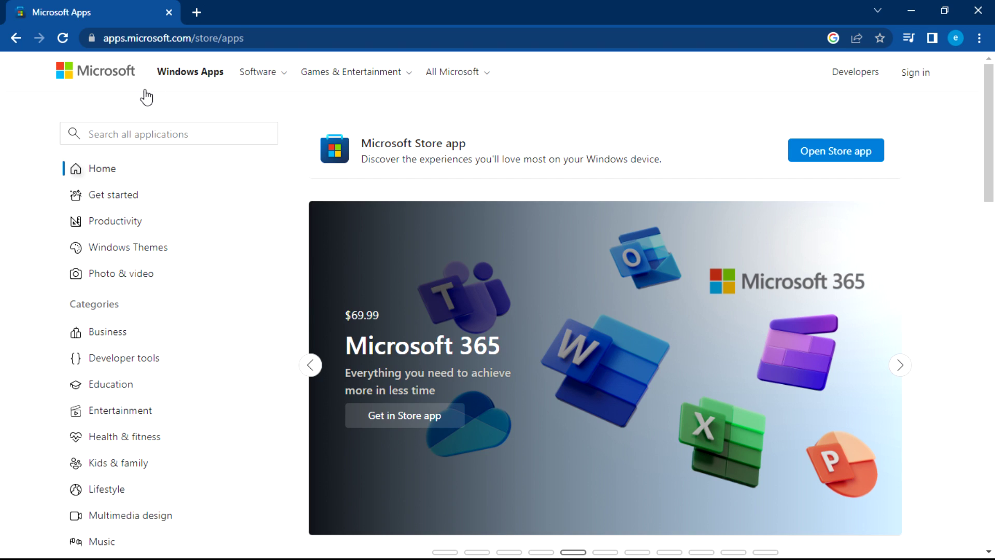
click(256, 82)
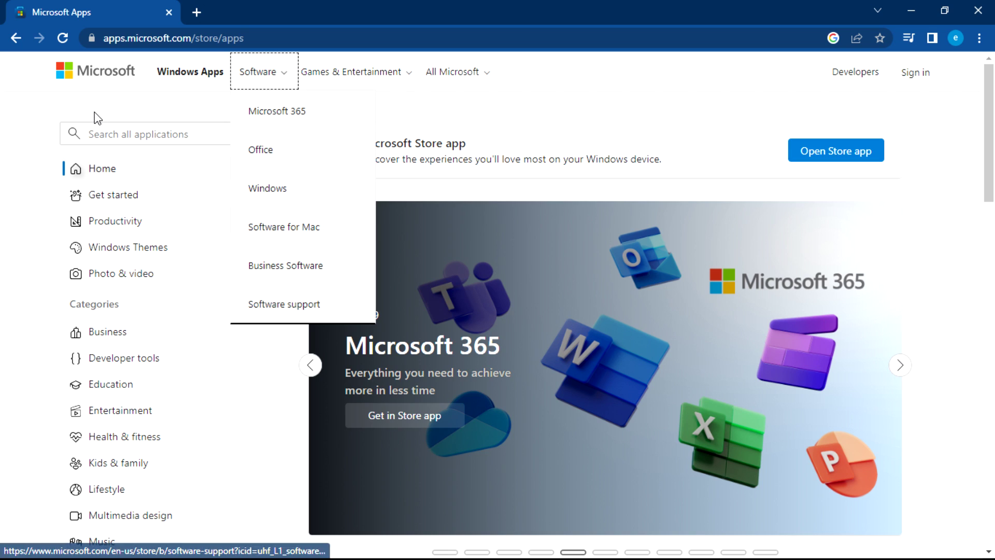
click(103, 133)
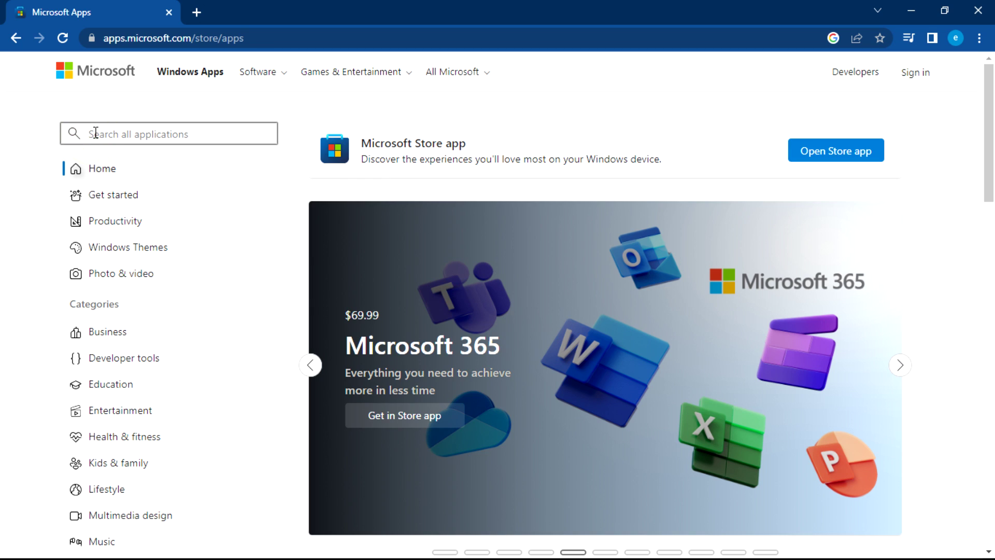
Search the store for 'Adobe ph' and open the Adobe Photoshop Express app page.
text(ti)
key(BackSpace)
key(BackSpace)
text(Adobe)
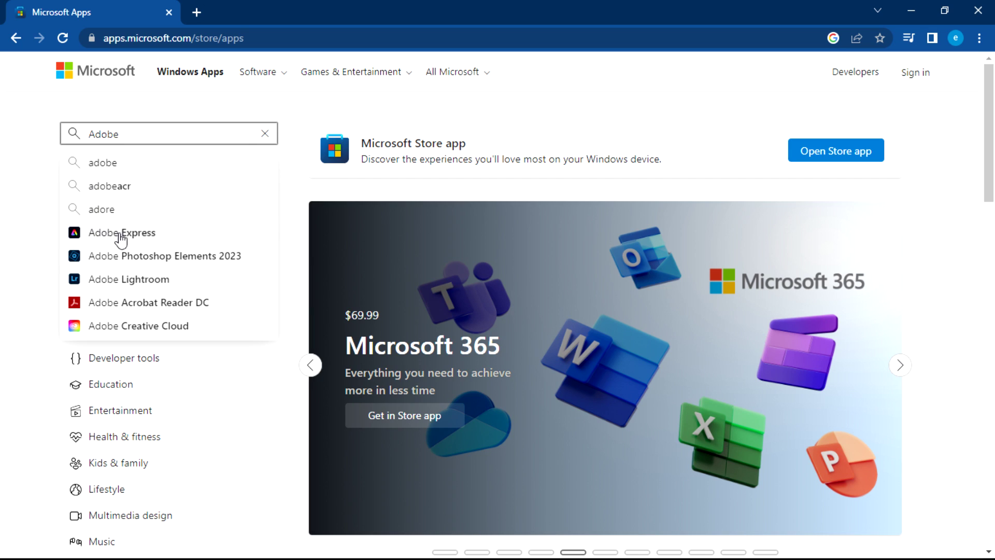
text( ph)
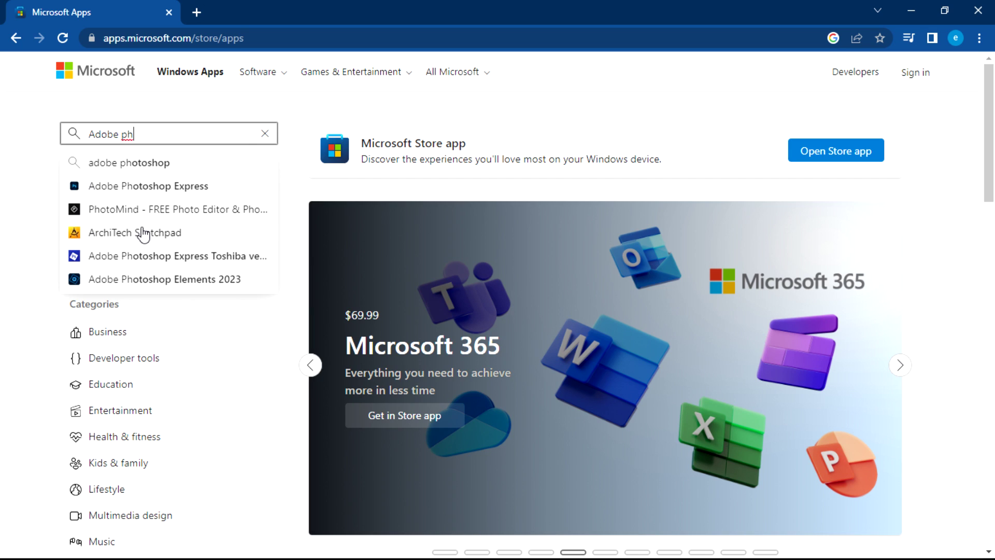
click(164, 191)
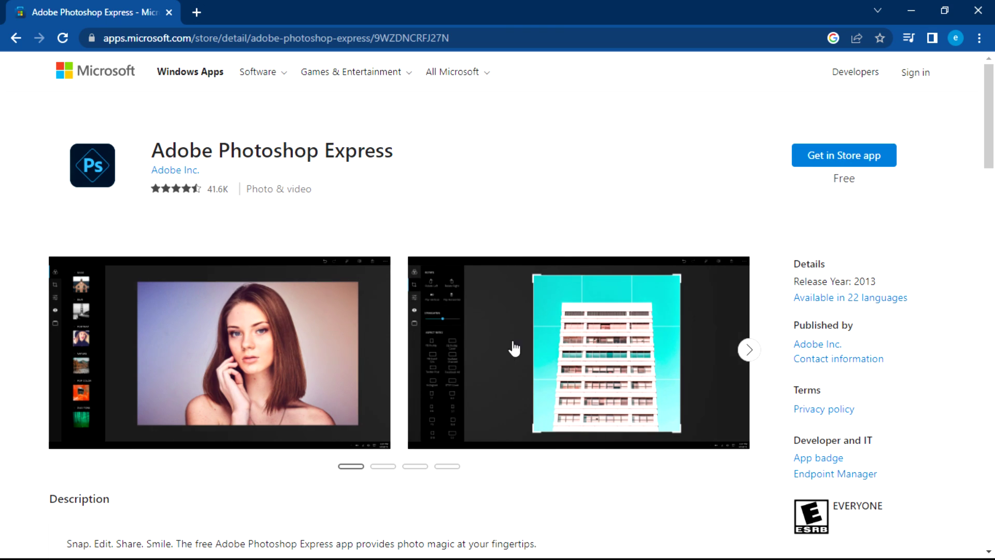
Page forward through the app screenshots to the last one, then back one set.
click(747, 349)
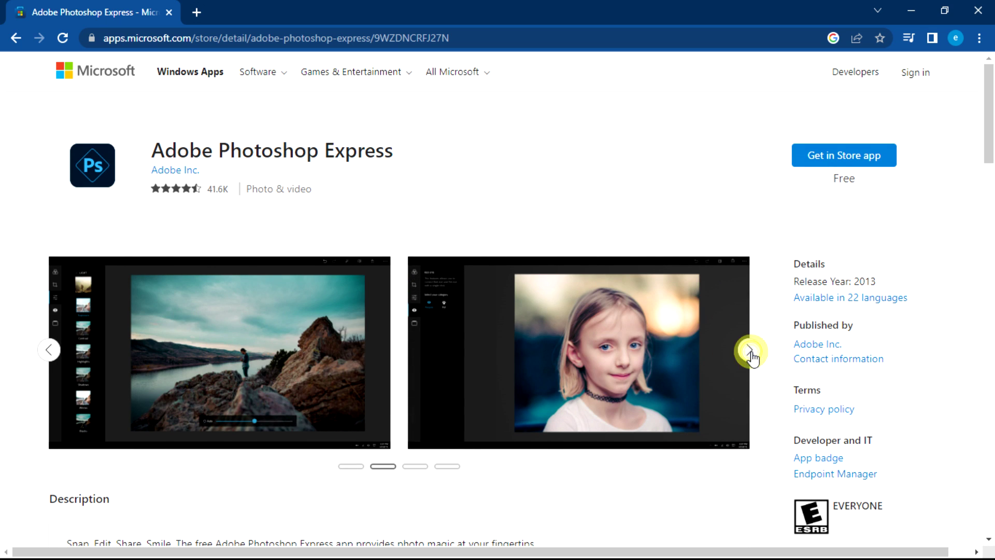
click(750, 355)
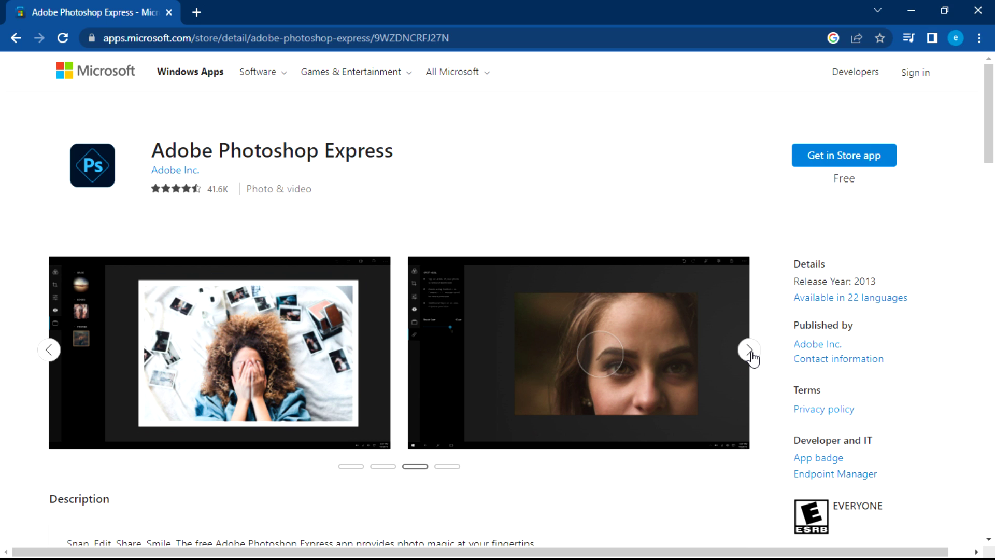
click(751, 355)
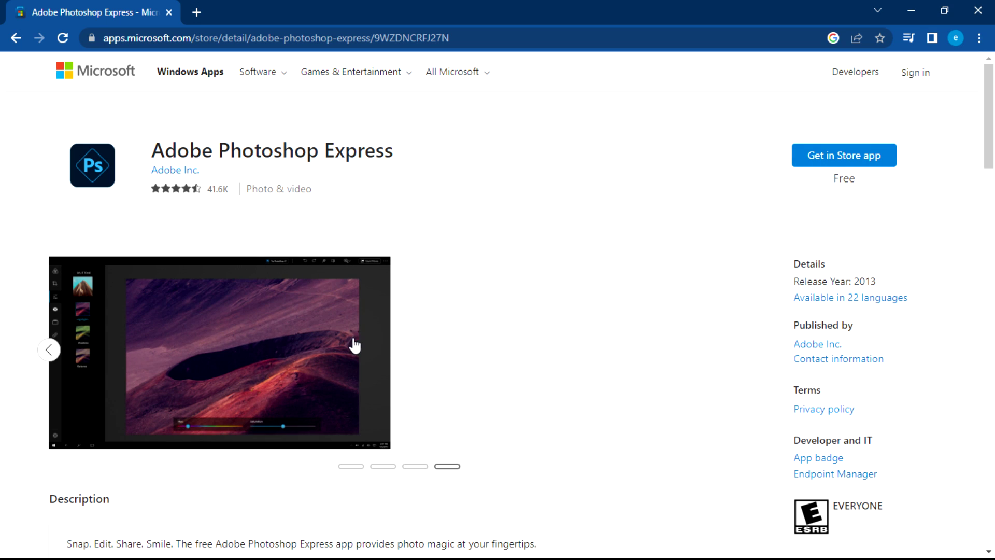
click(50, 350)
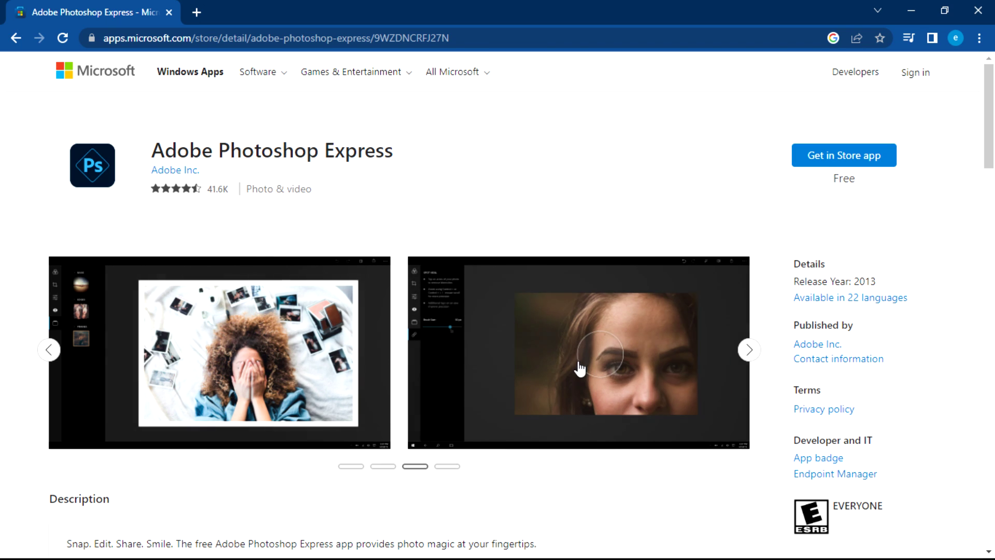
Get Adobe Photoshop Express through the Microsoft Store app and launch it.
click(840, 161)
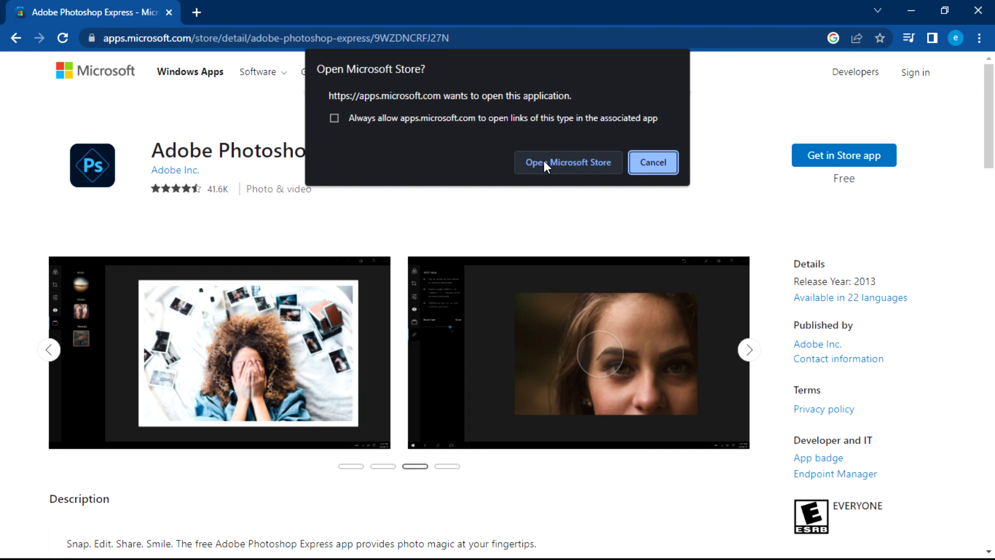
click(571, 166)
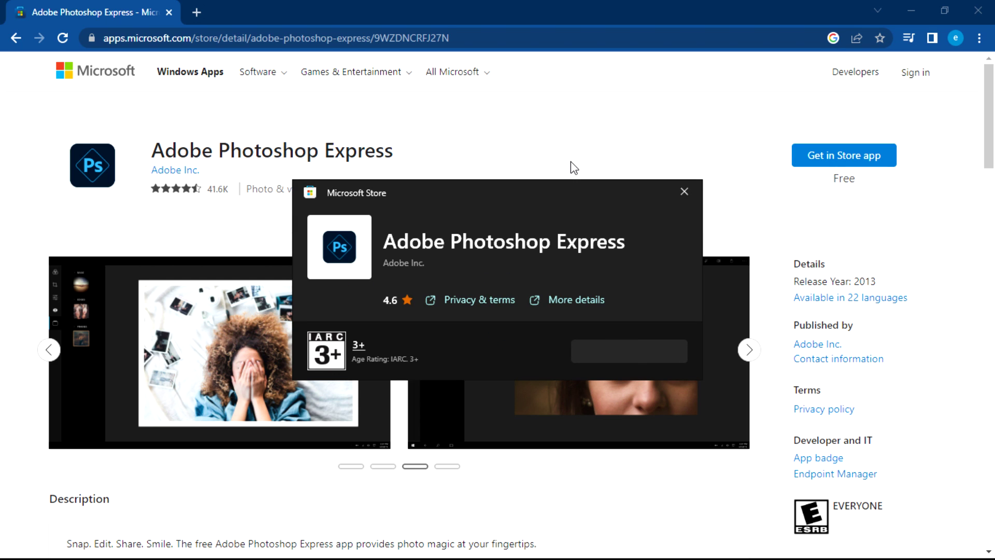
click(619, 350)
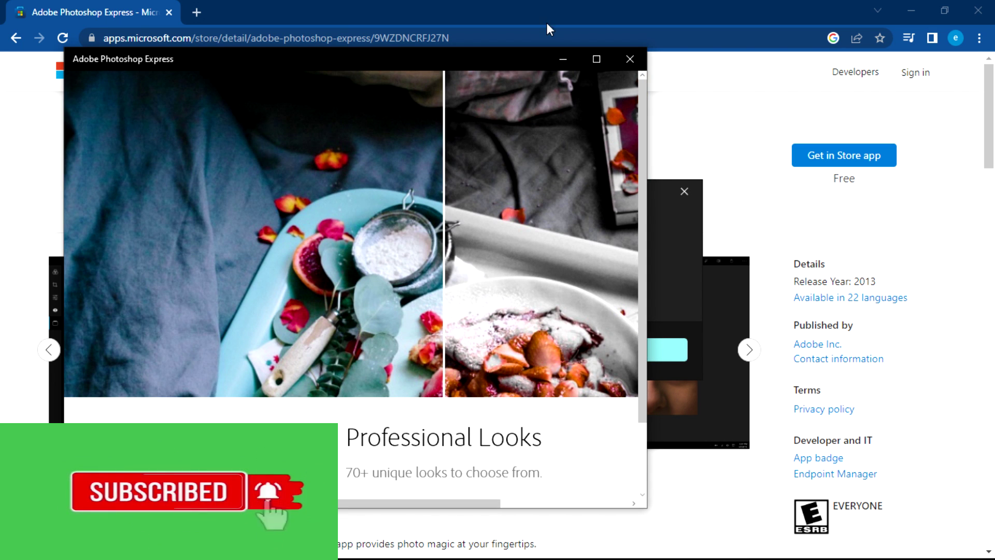
Maximize Photoshop Express, go through the welcome slides, and choose Google sign-in.
click(596, 59)
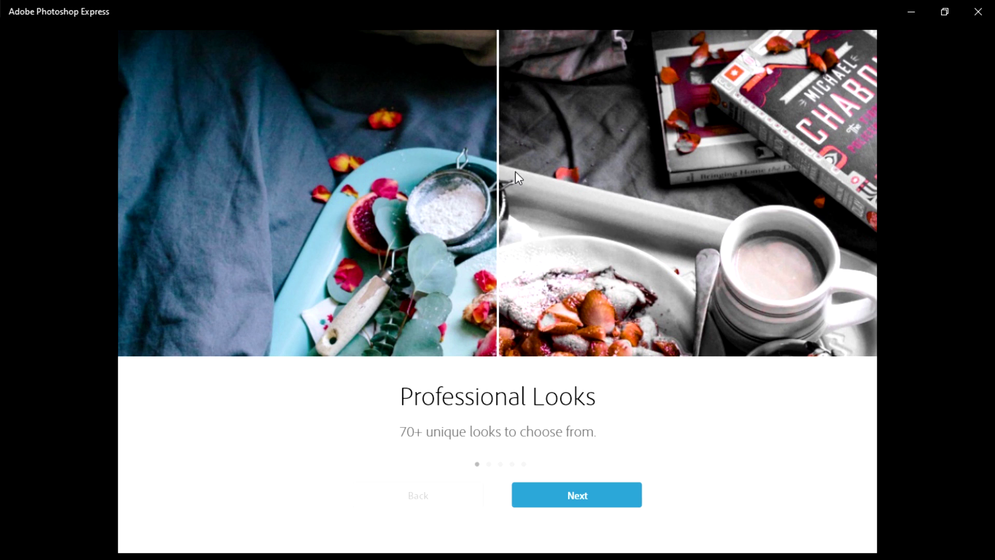
click(569, 489)
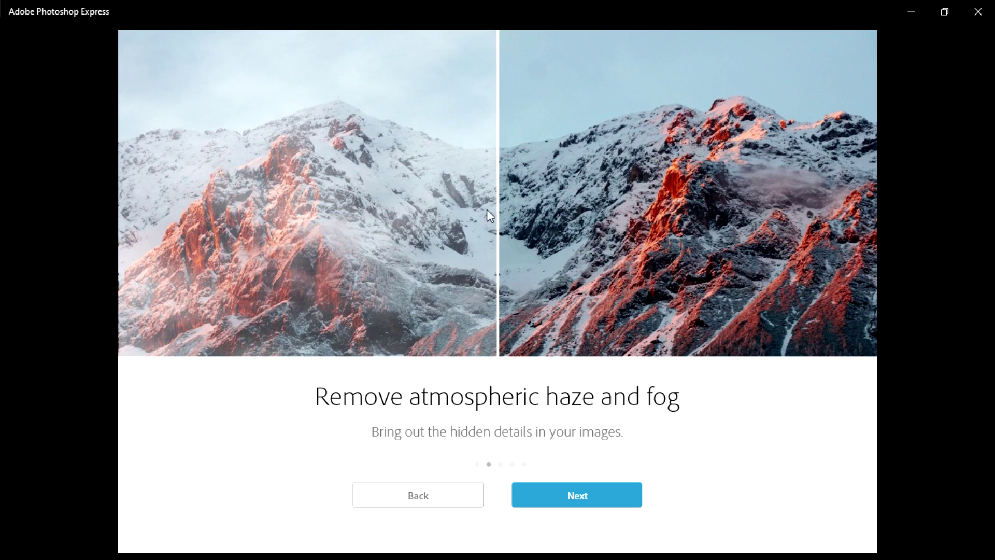
click(600, 495)
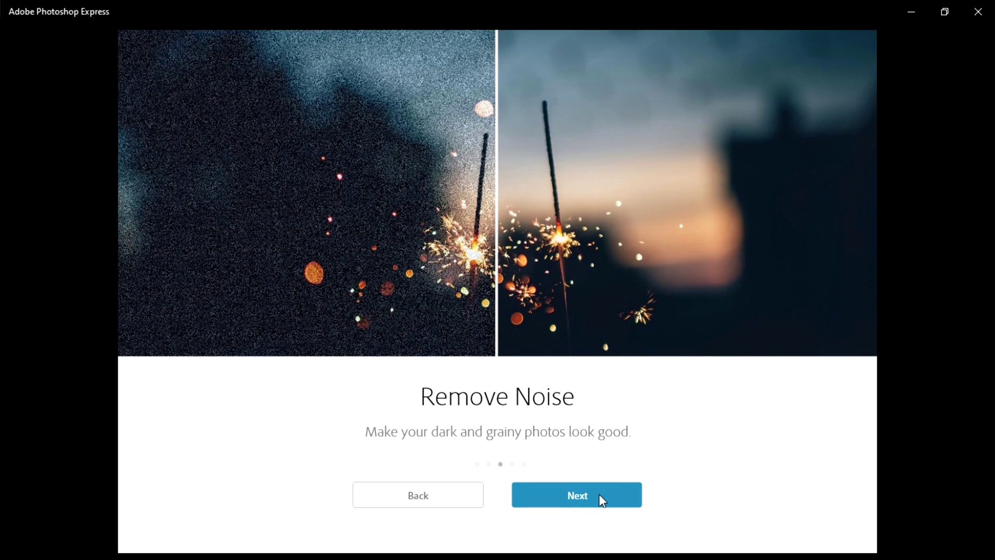
click(599, 493)
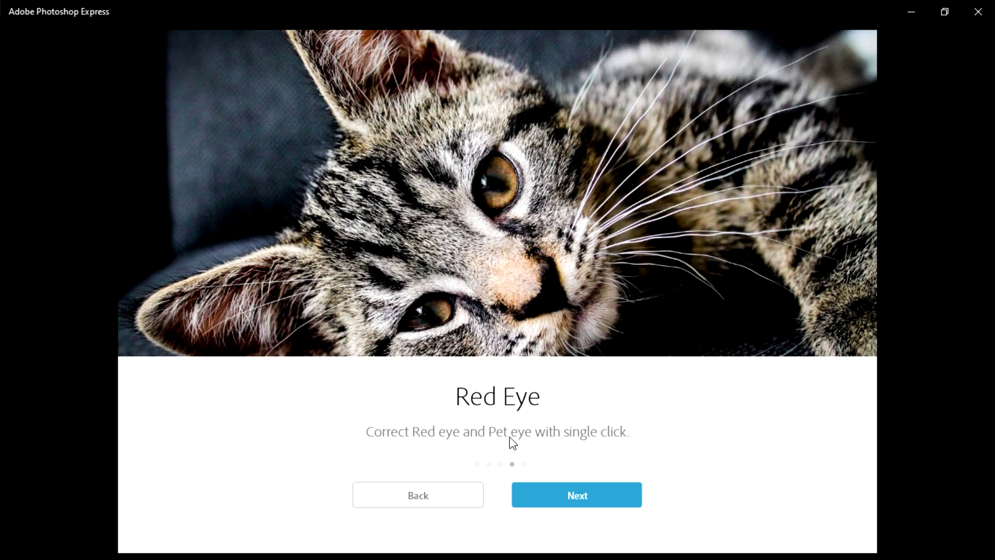
click(570, 494)
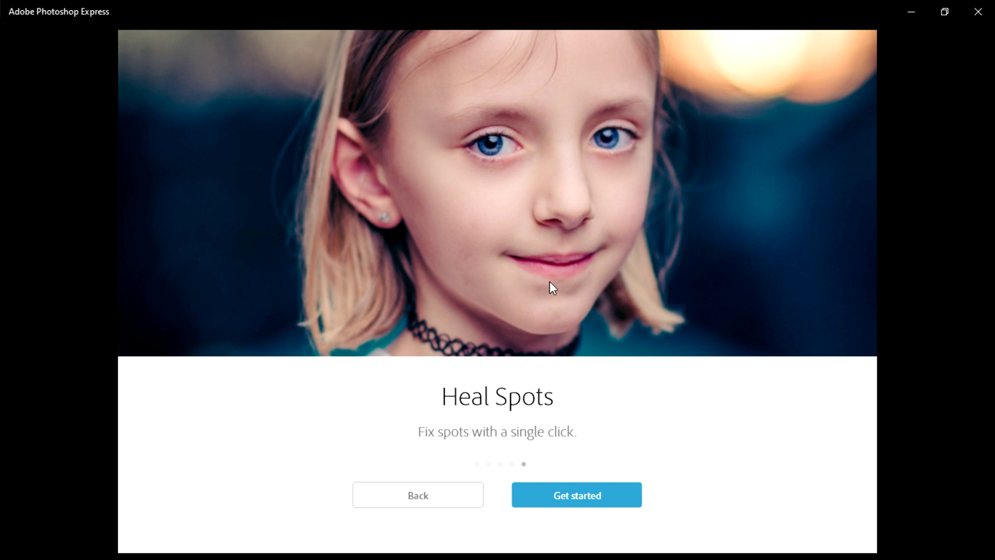
click(596, 494)
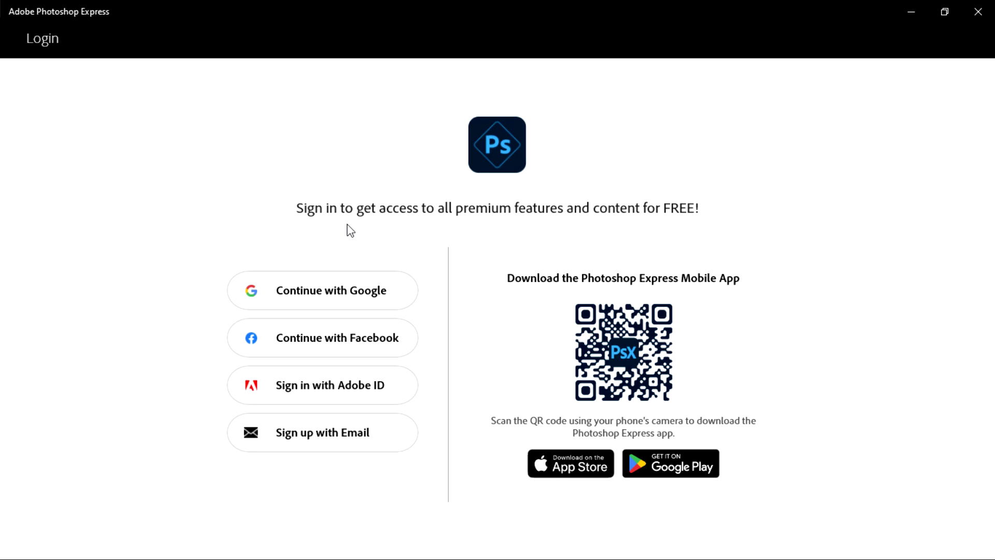
click(349, 290)
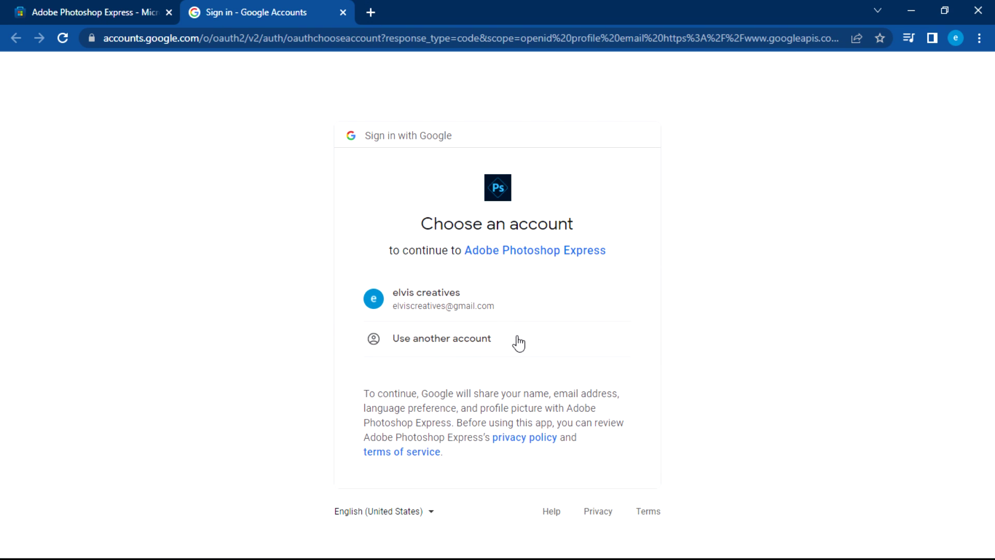
Pick the existing Google account and return to Photoshop Express.
click(485, 302)
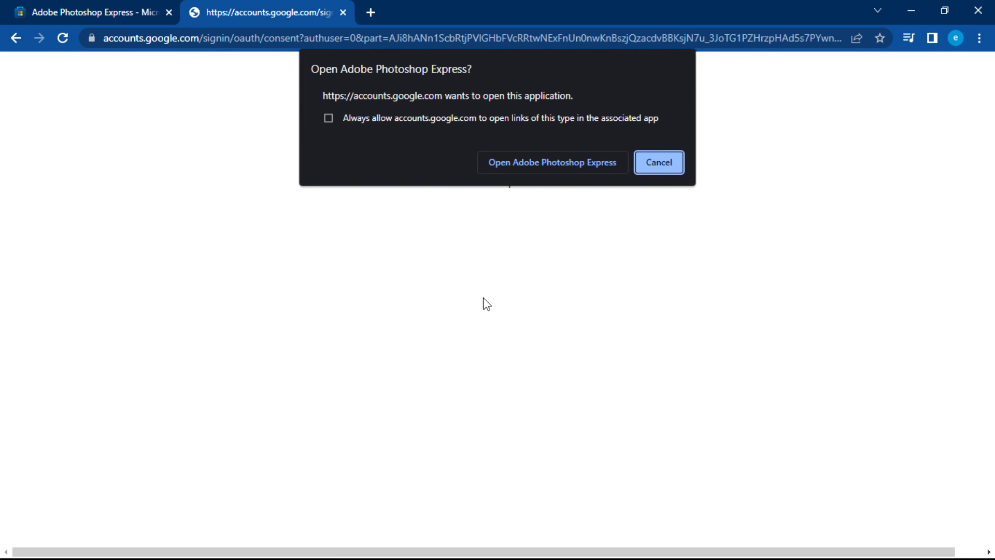
click(543, 161)
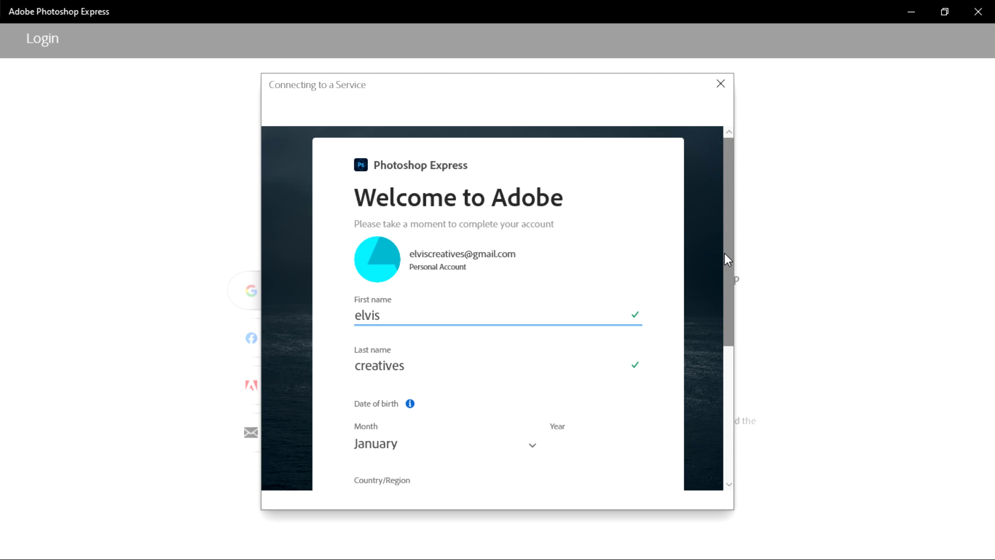
Leave 'Please contact me via email' unchecked and try submitting the sign-up form.
drag(725, 254, 729, 394)
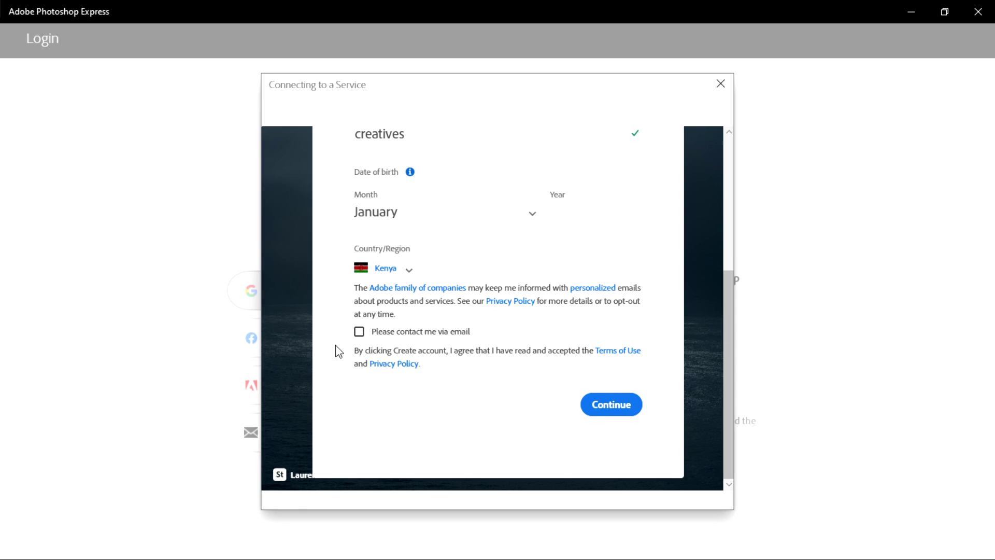
click(362, 334)
click(362, 334)
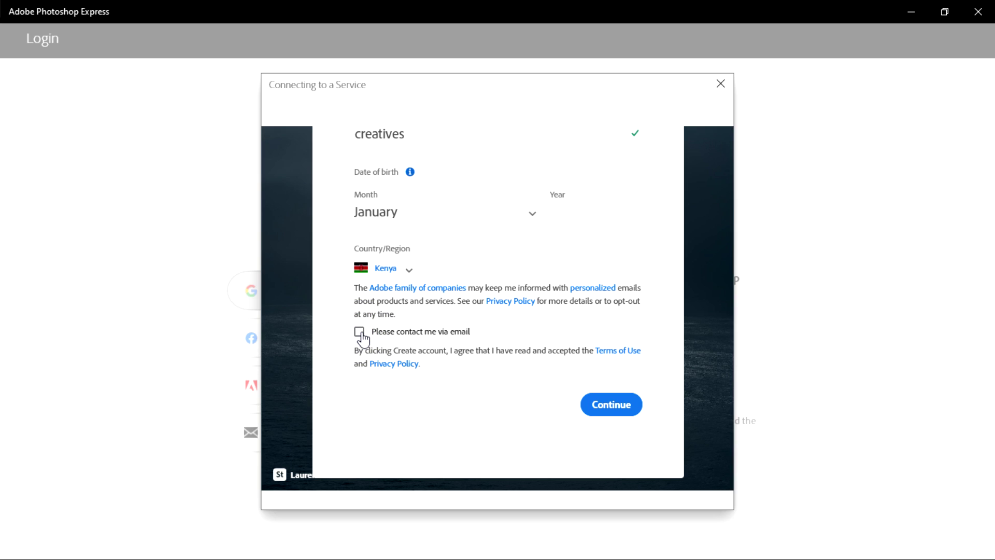
click(605, 402)
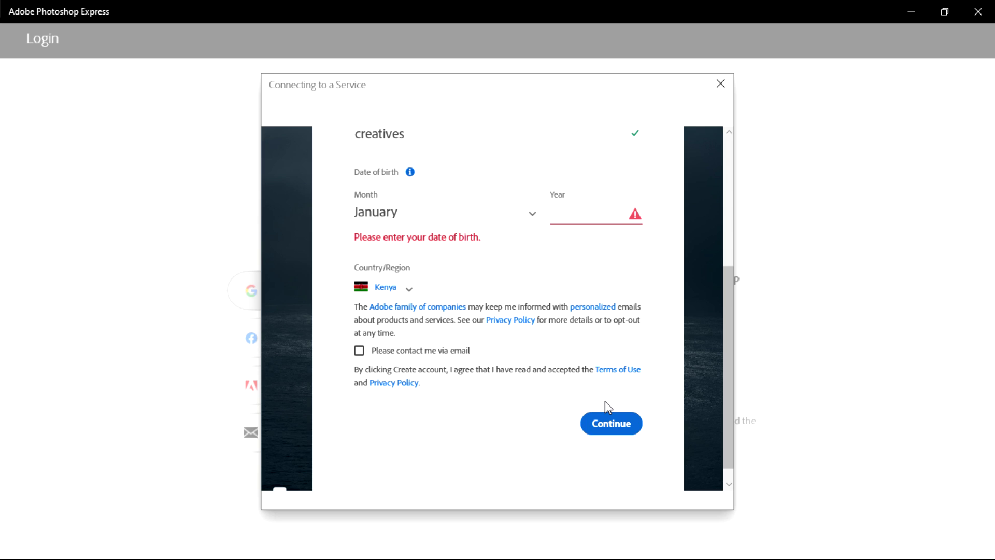
Enter birth year 1990 and submit the sign-up form.
click(583, 211)
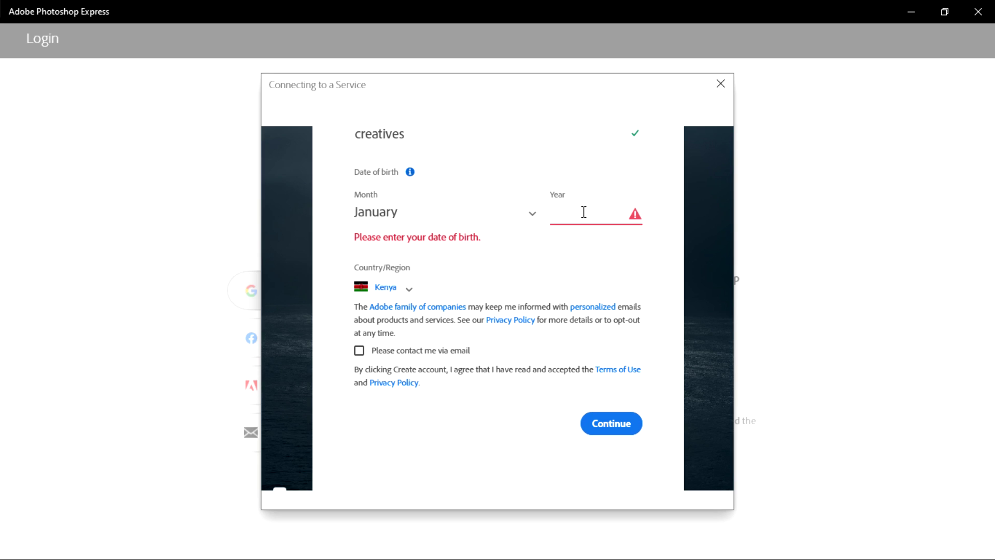
text(9)
text(90)
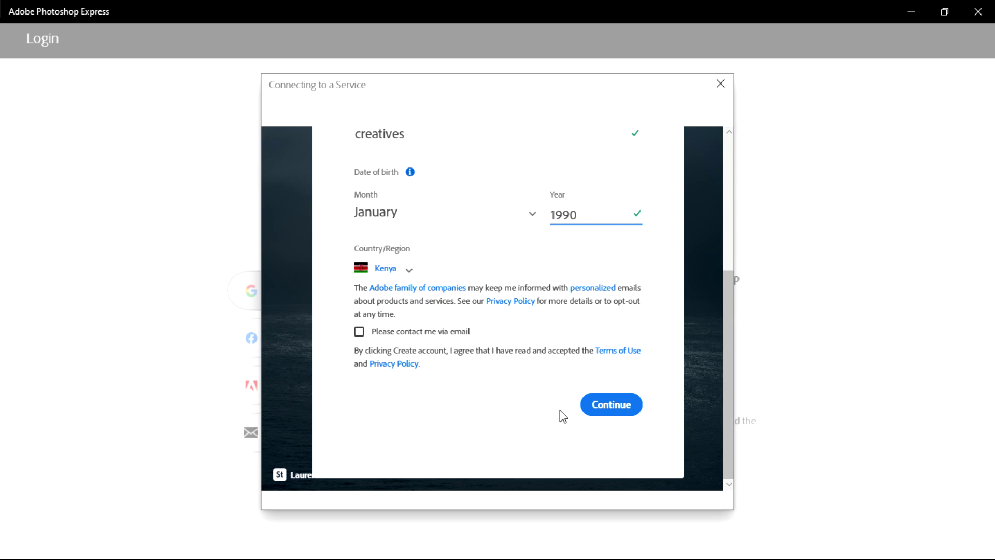
click(607, 408)
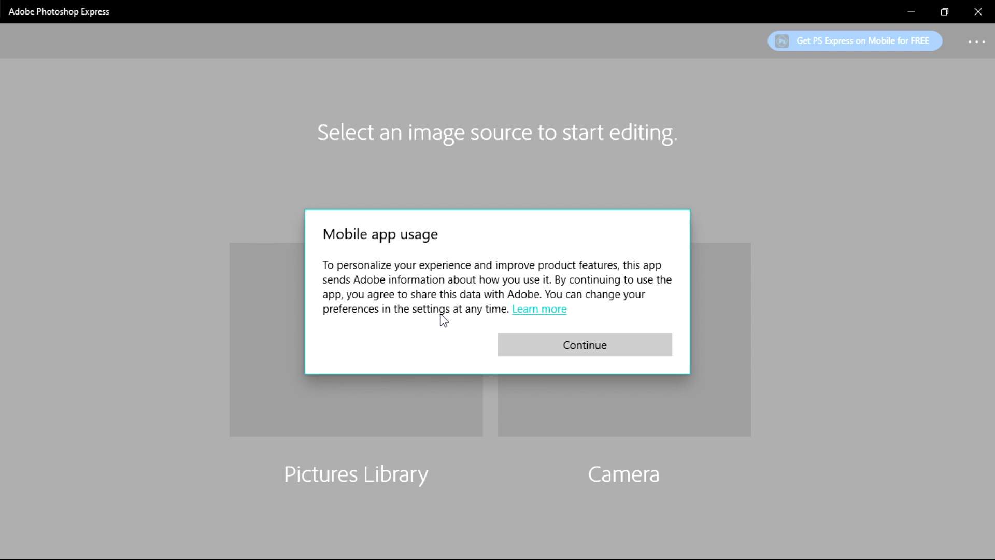
Accept the Mobile app usage notice with Continue.
click(572, 344)
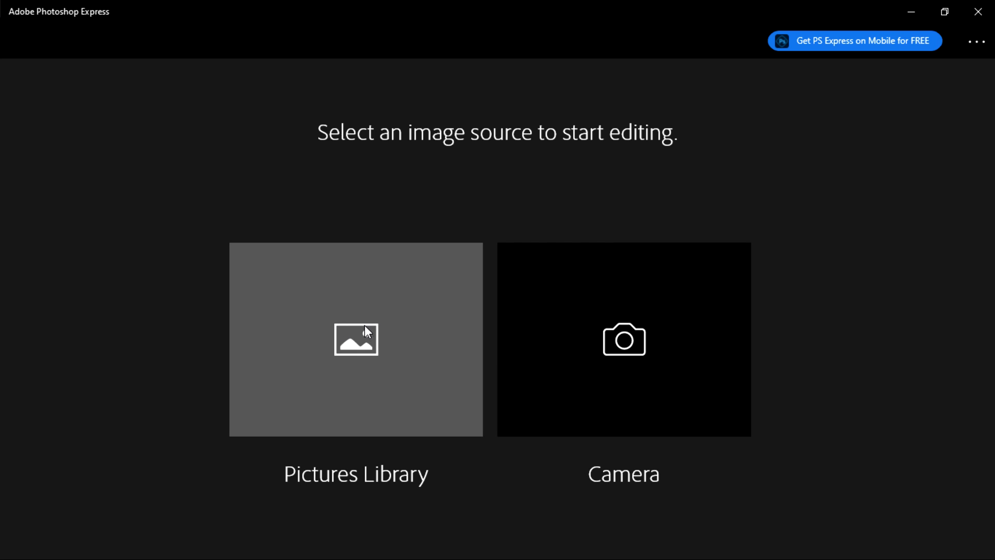
click(355, 342)
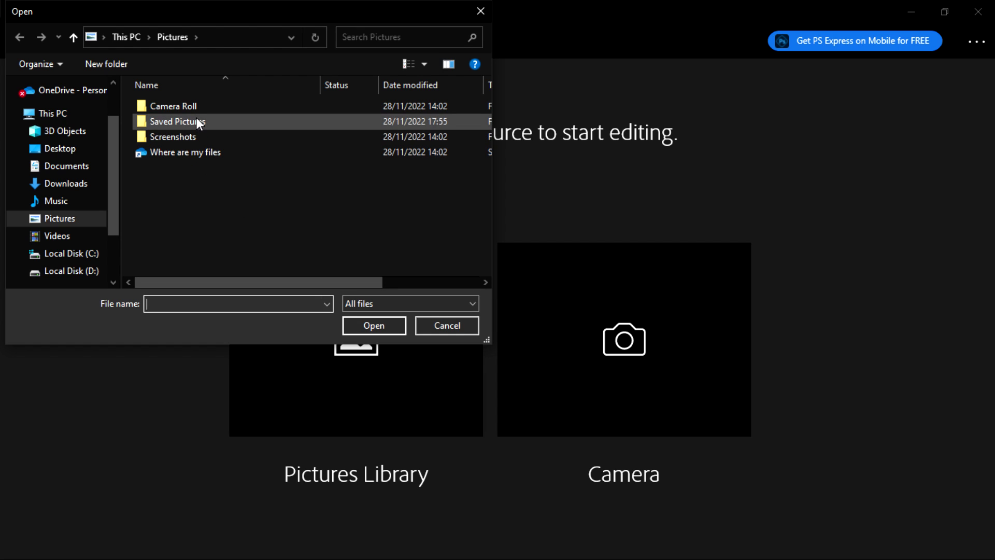
double_click(204, 101)
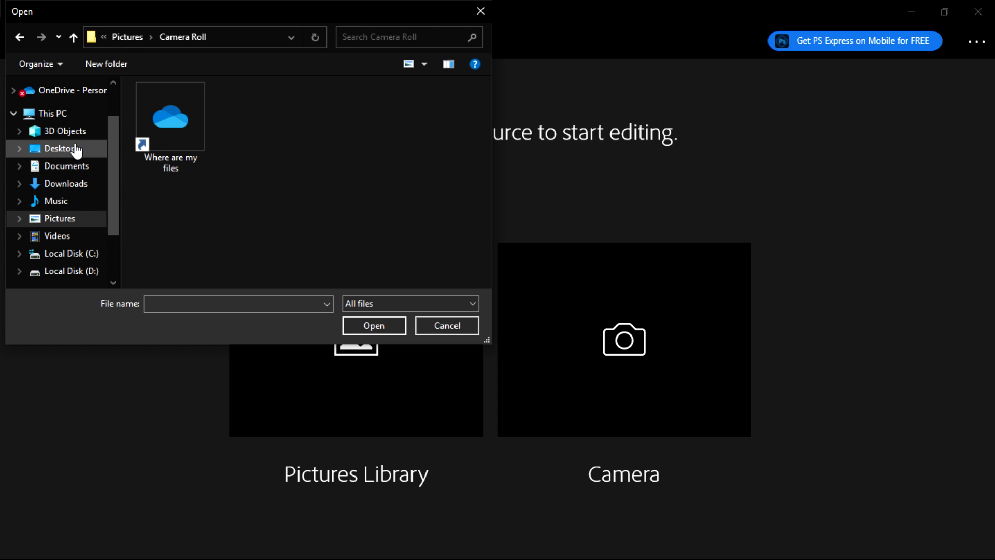
click(70, 187)
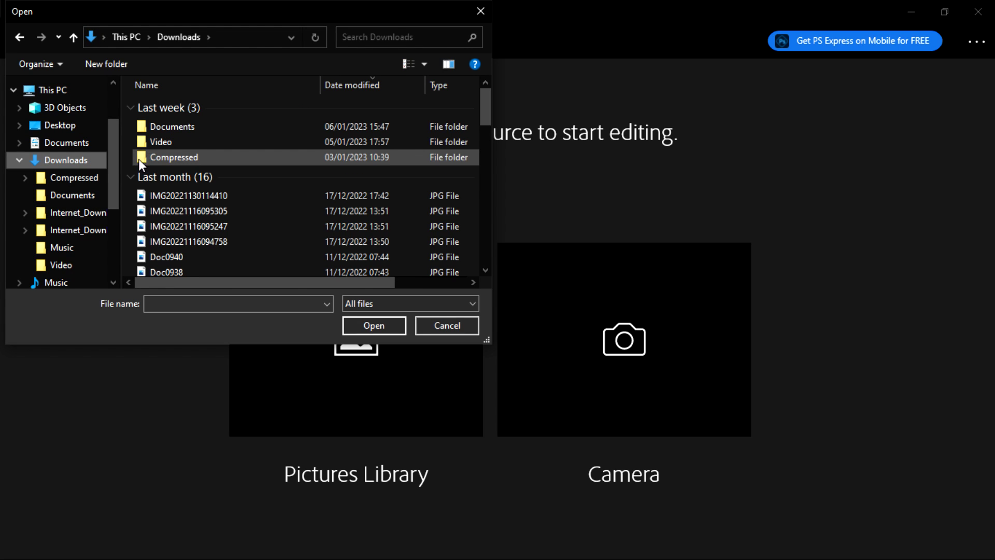
click(182, 195)
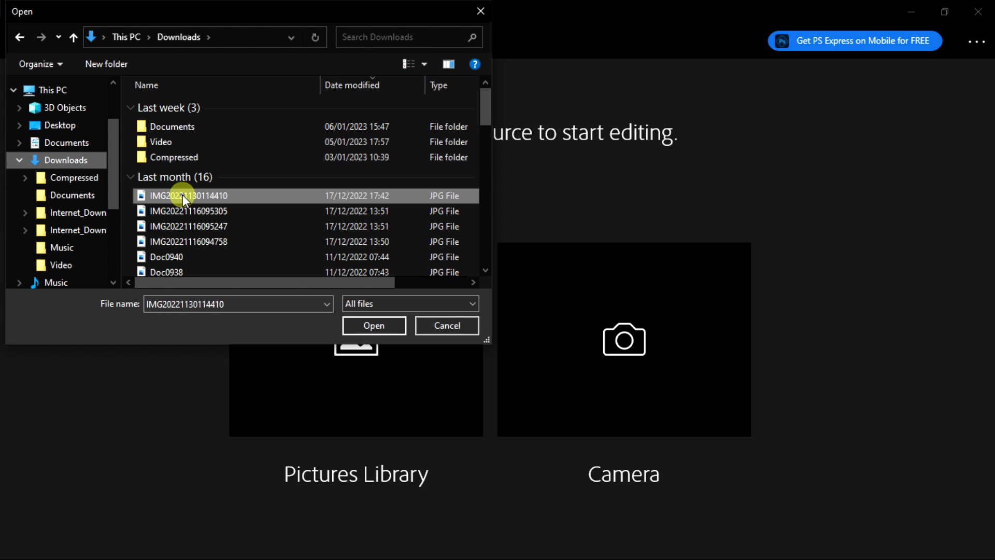
click(368, 326)
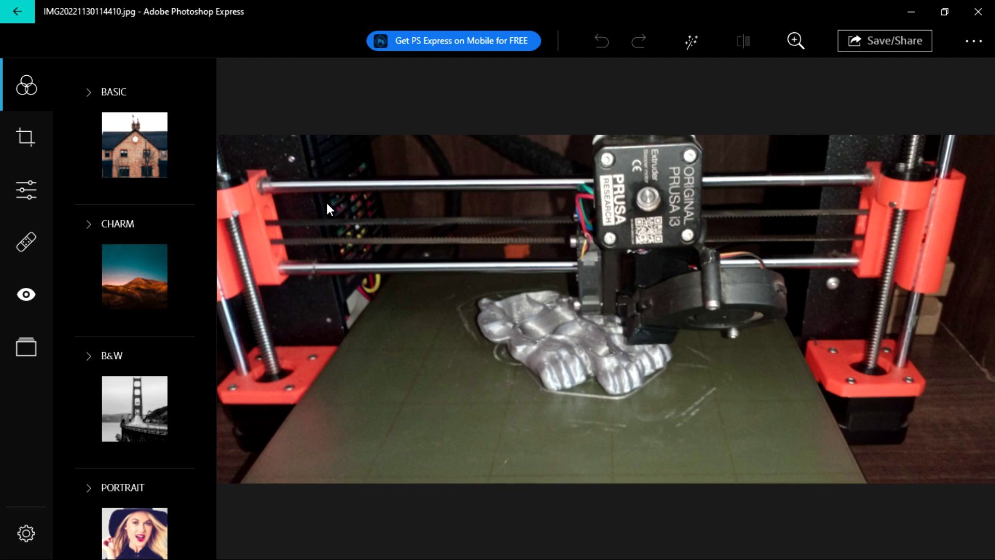
Drag the crop edges inward to frame the print head and printed part.
click(24, 134)
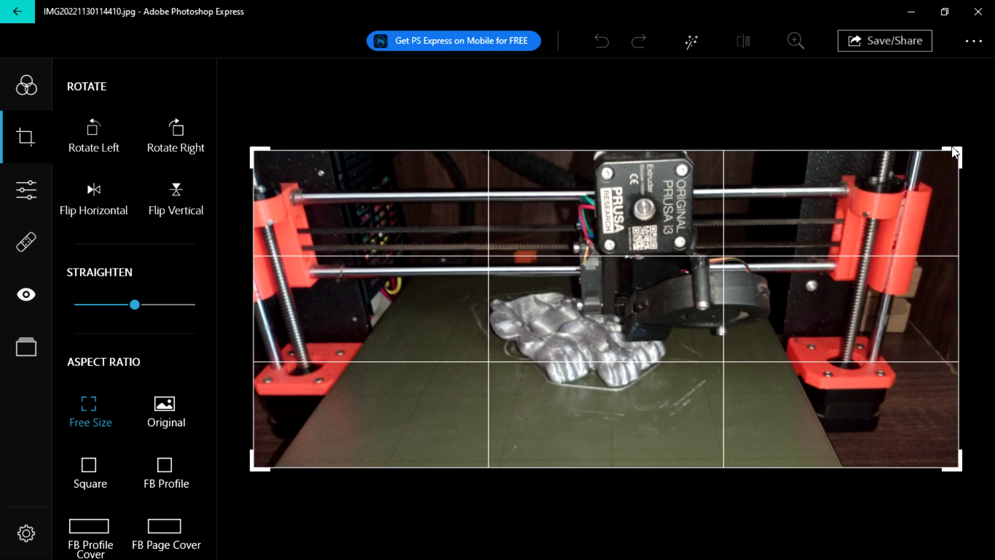
drag(952, 146, 778, 149)
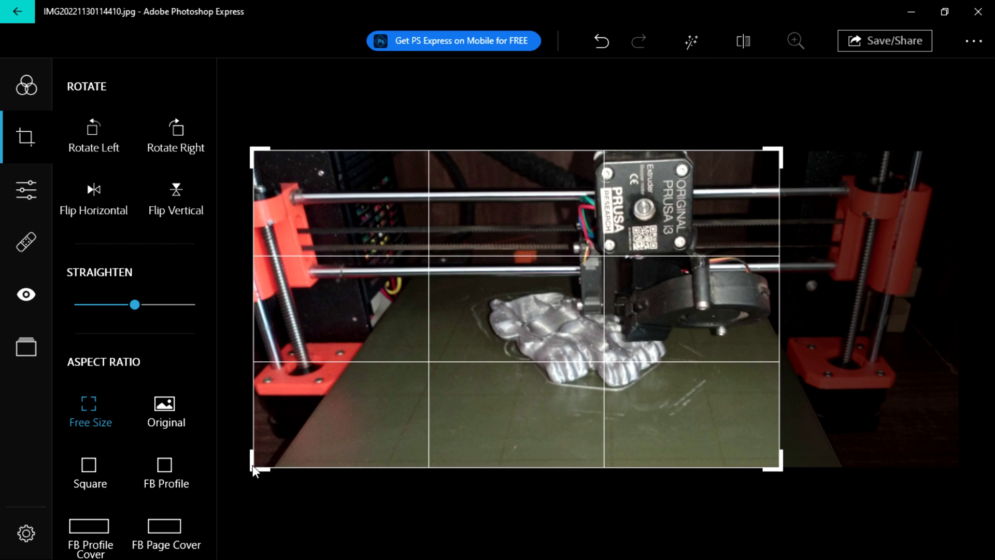
drag(251, 465, 405, 456)
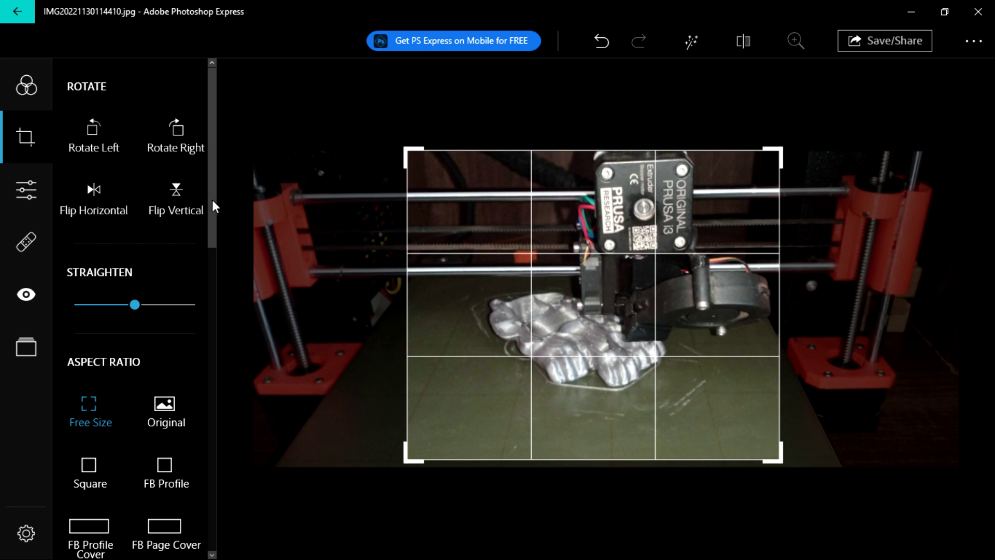
drag(213, 203, 216, 295)
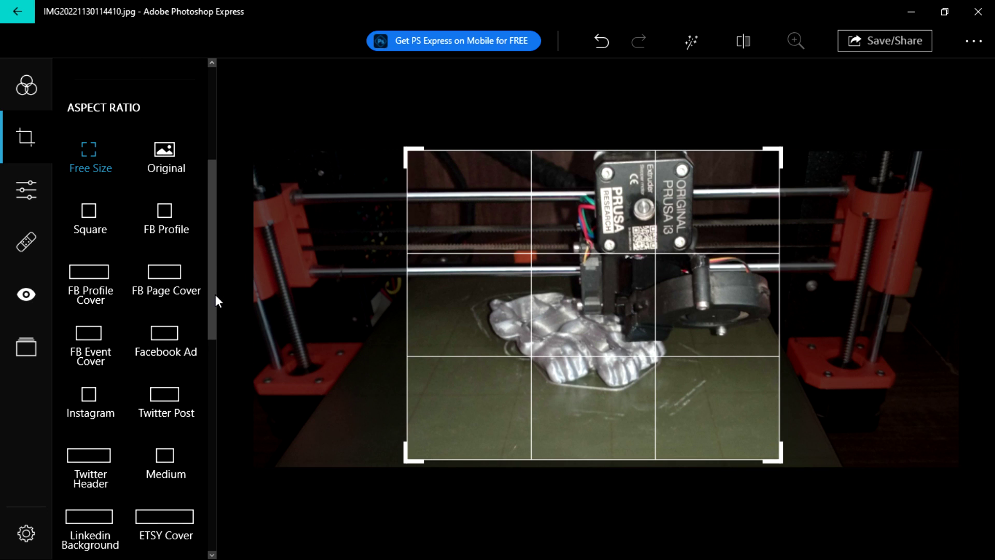
drag(215, 294, 231, 421)
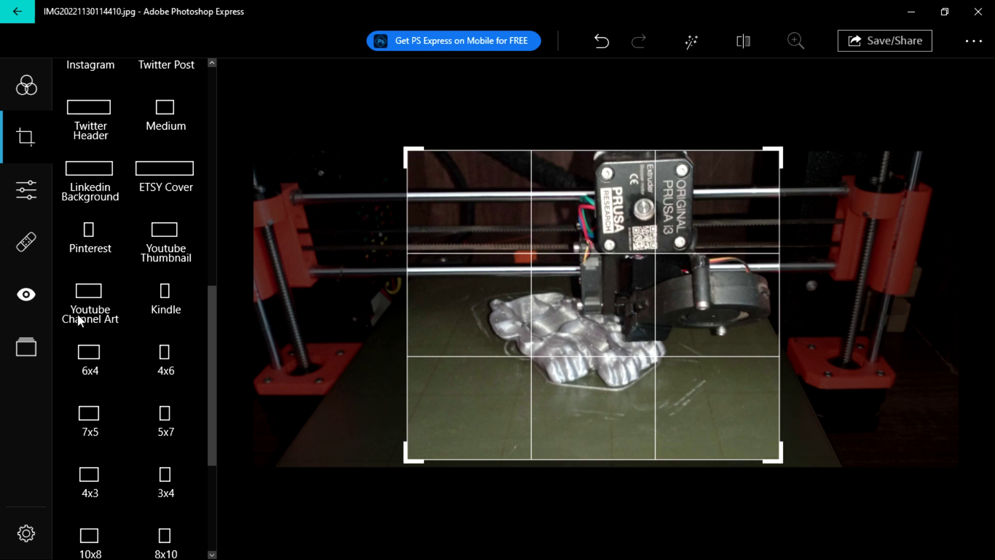
Try the Youtube Channel Art crop ratio, settle on Youtube Thumbnail, then open Red Eye.
click(84, 303)
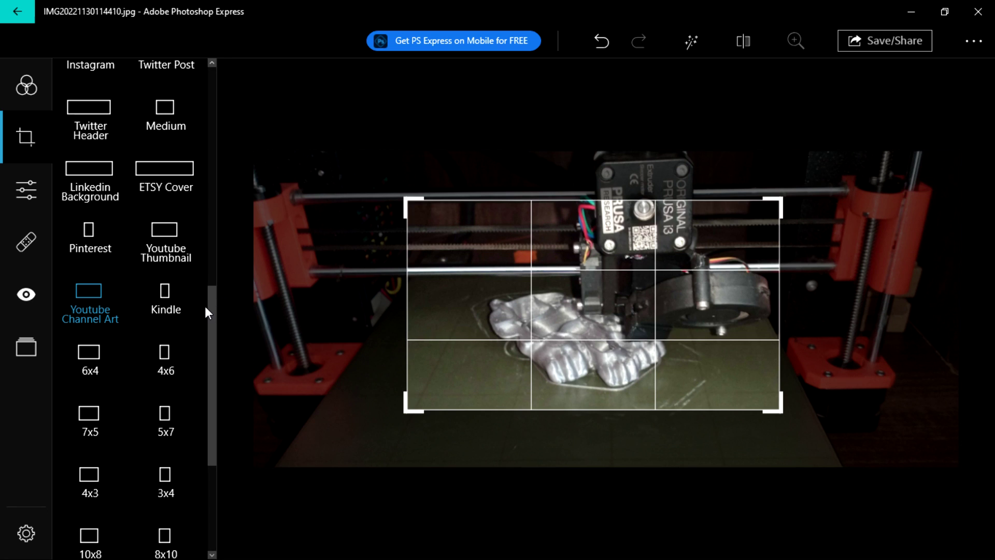
drag(210, 309, 203, 378)
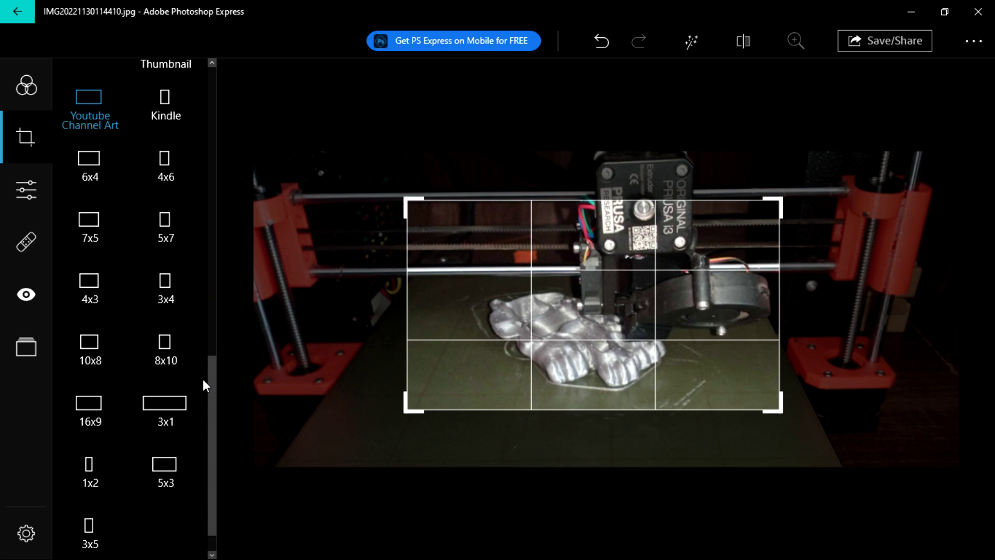
drag(203, 378, 218, 265)
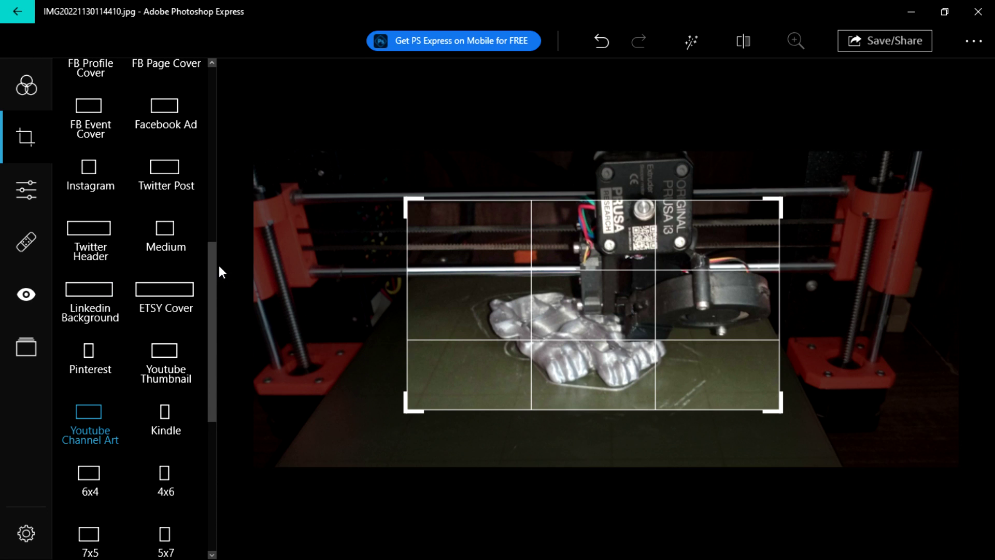
click(170, 366)
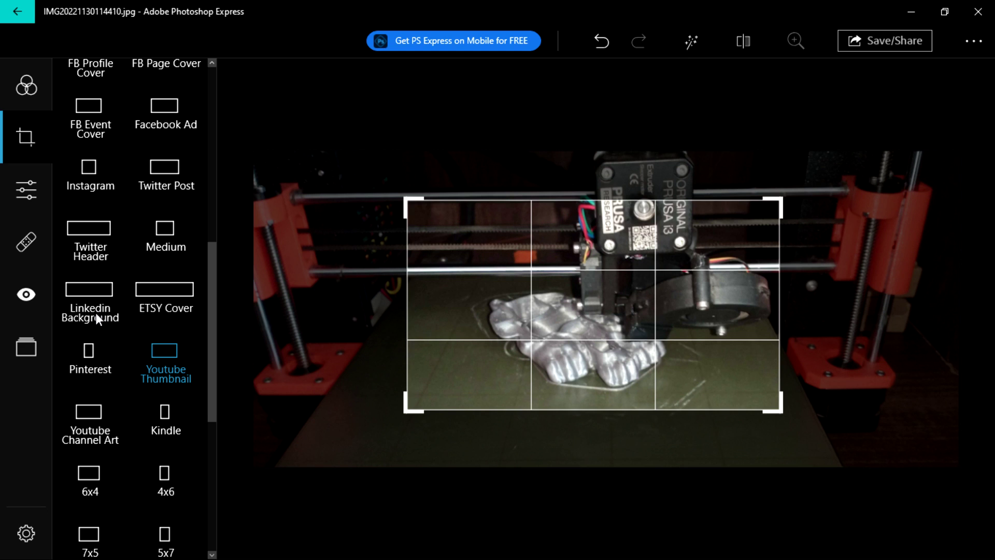
click(35, 291)
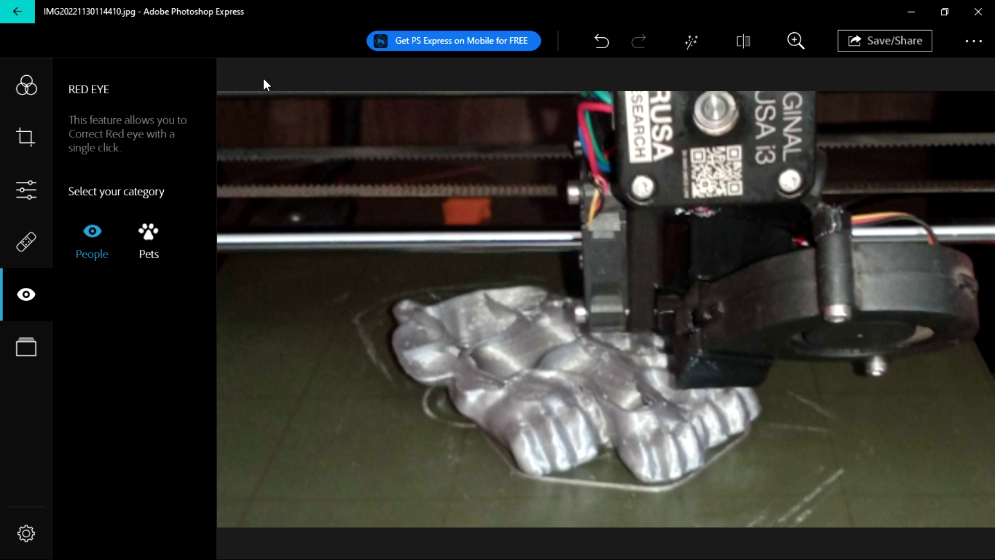
Back in the Looks presets, keep editing and raise the look's strength to 132.
click(27, 89)
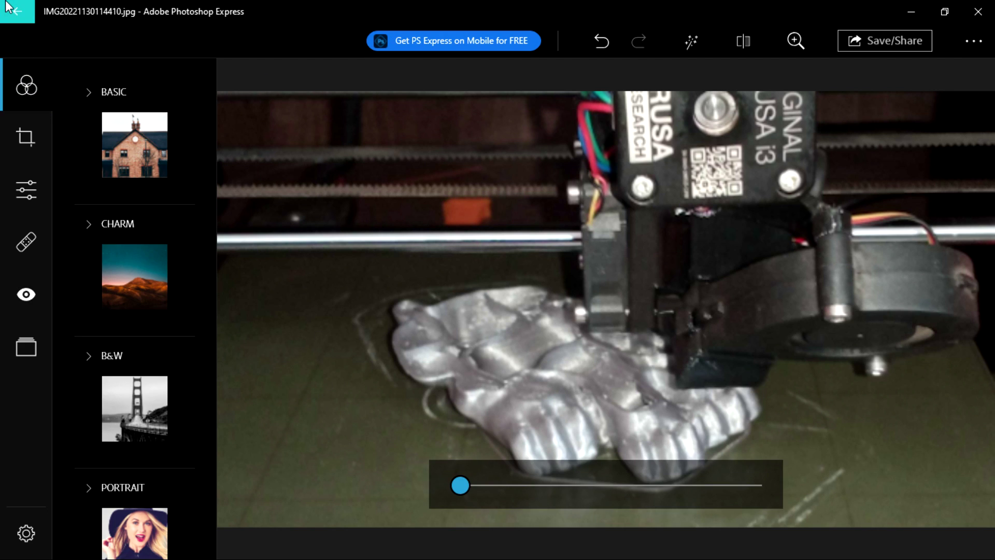
click(12, 17)
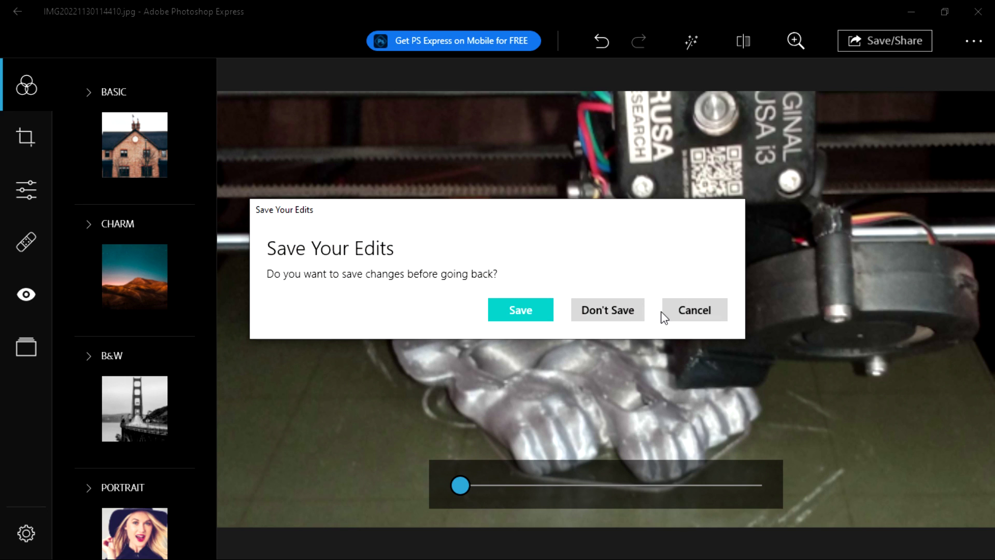
click(682, 310)
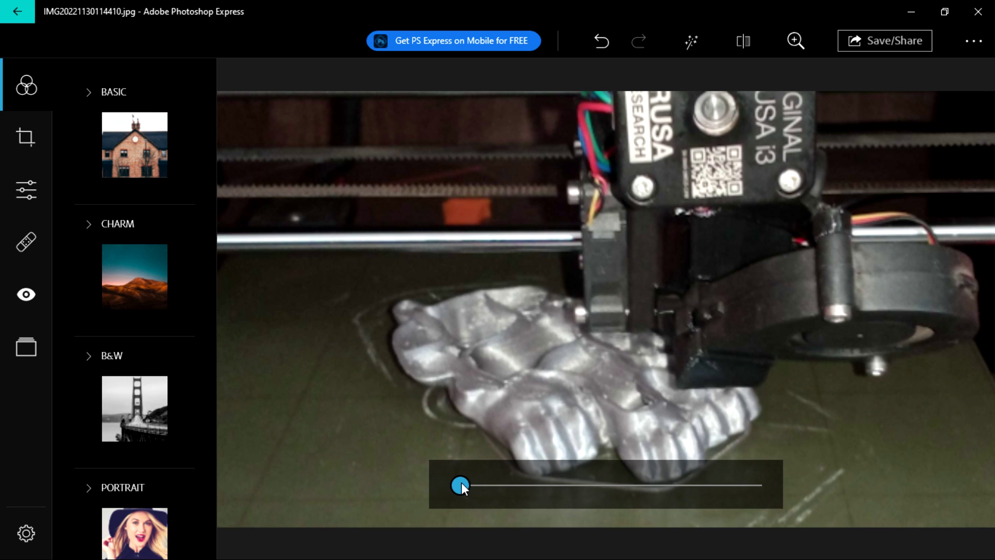
drag(461, 483, 629, 485)
Dismiss the Save/Share options without saving, then close Photoshop Express.
click(877, 39)
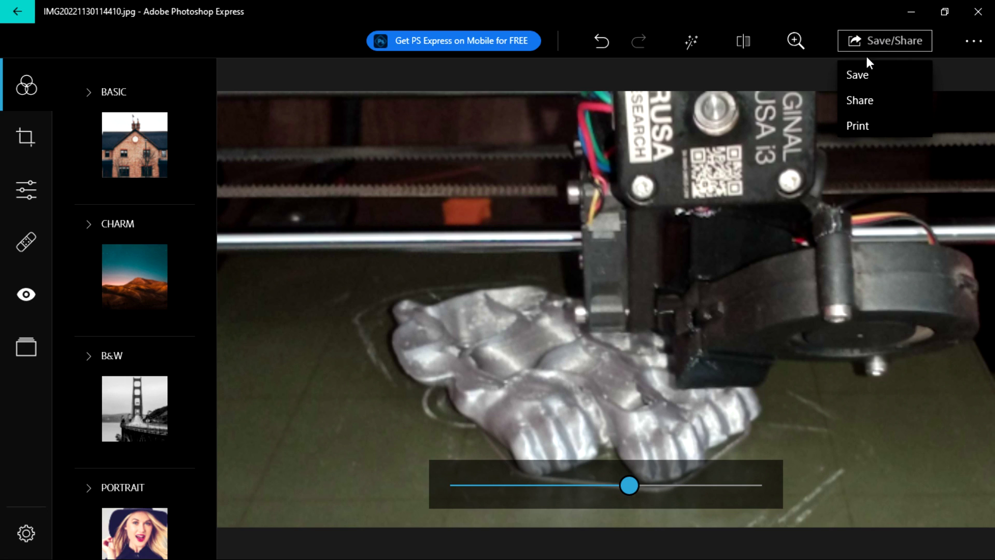
click(748, 138)
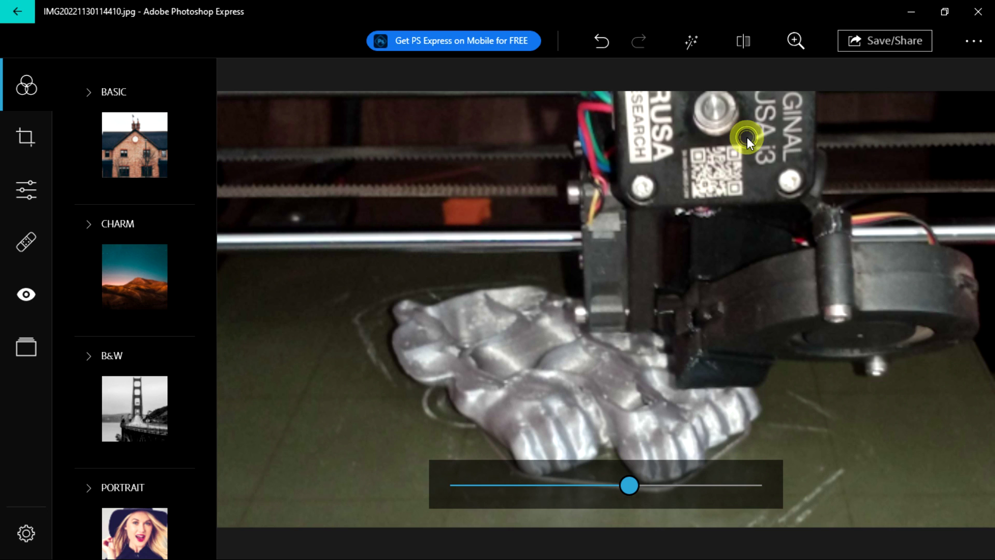
click(978, 11)
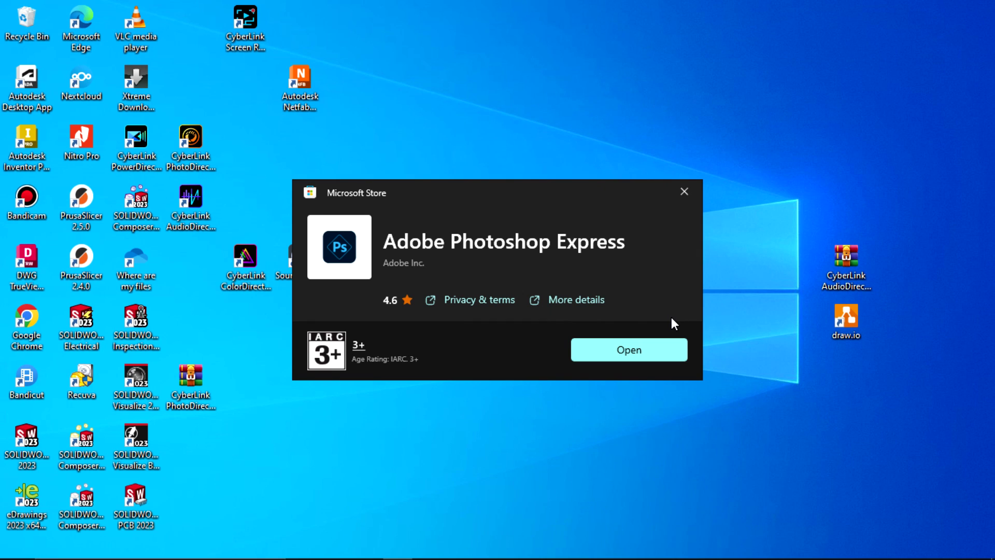